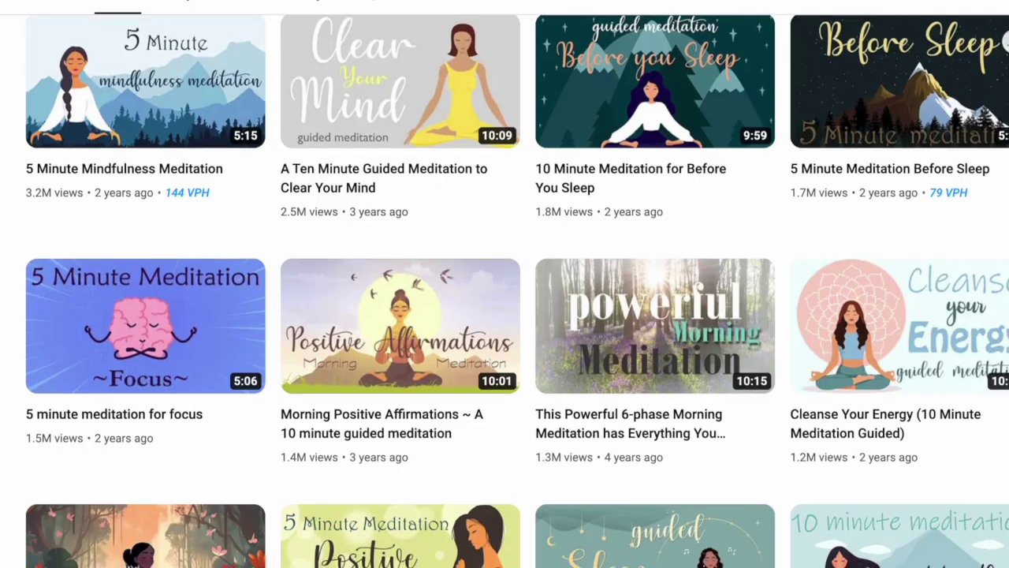
- Search YouTube for "GUIDED MEDITATION" and browse the resulting videos
scroll(842, 422, up, 1)
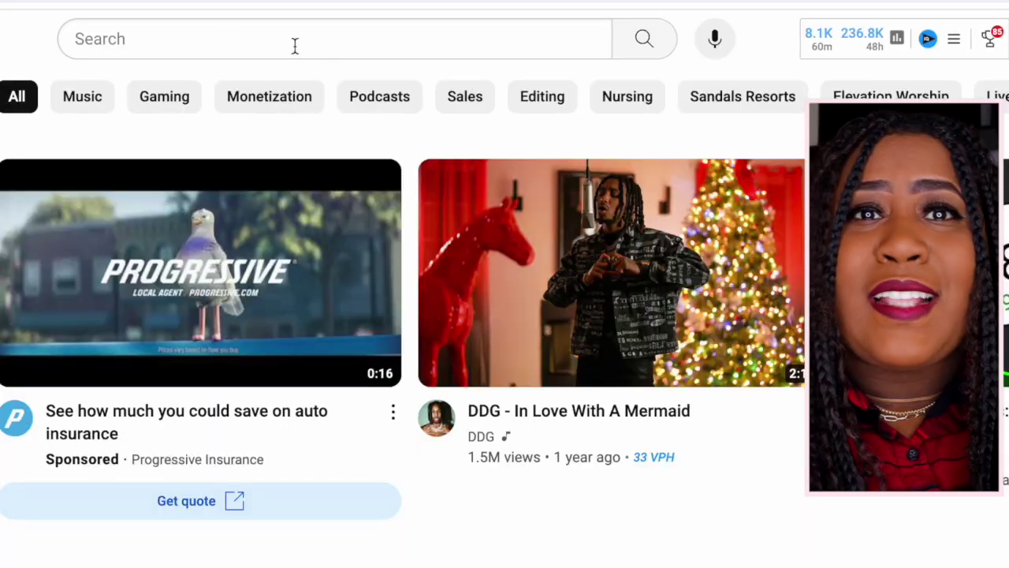
click(313, 43)
text(GUIDED MEDITATION)
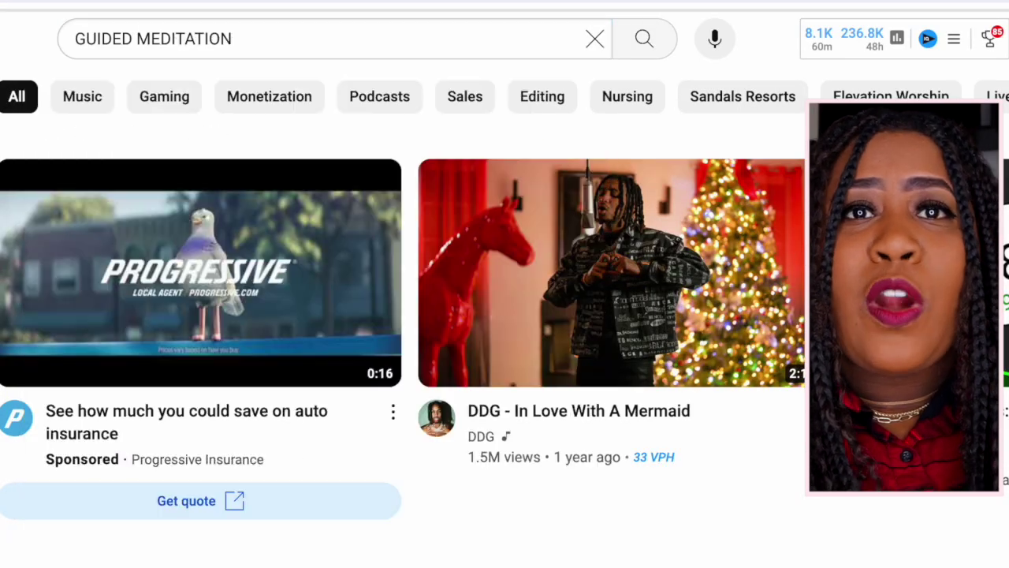
scroll(793, 406, down, 10)
scroll(794, 406, down, 6)
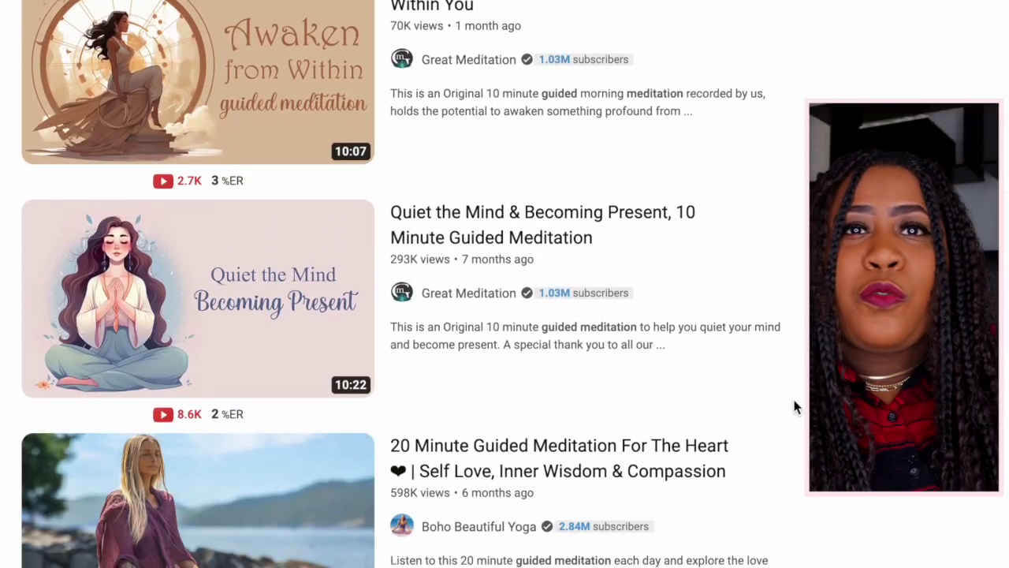
- Open the Great Meditation channel's video list through its "Quiet the Mind & Becoming Present" video and open "A 10-Minute Journey to Inner Peace"
click(232, 328)
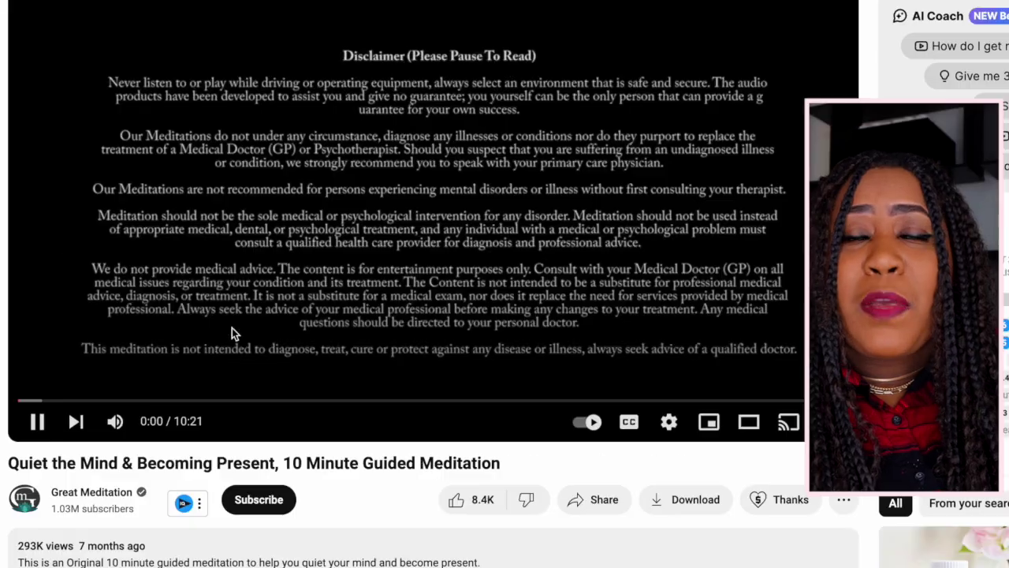
click(89, 492)
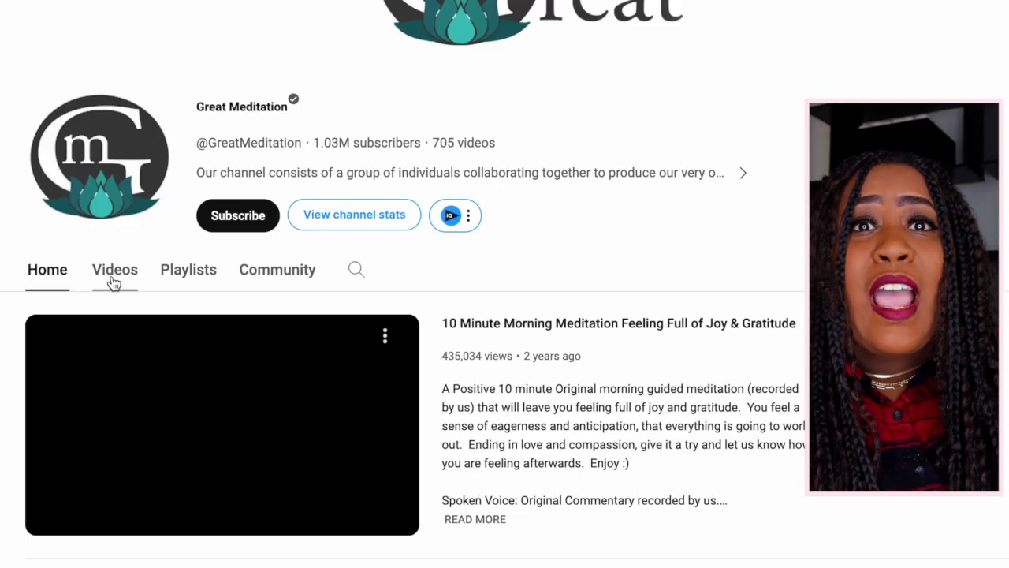
click(114, 282)
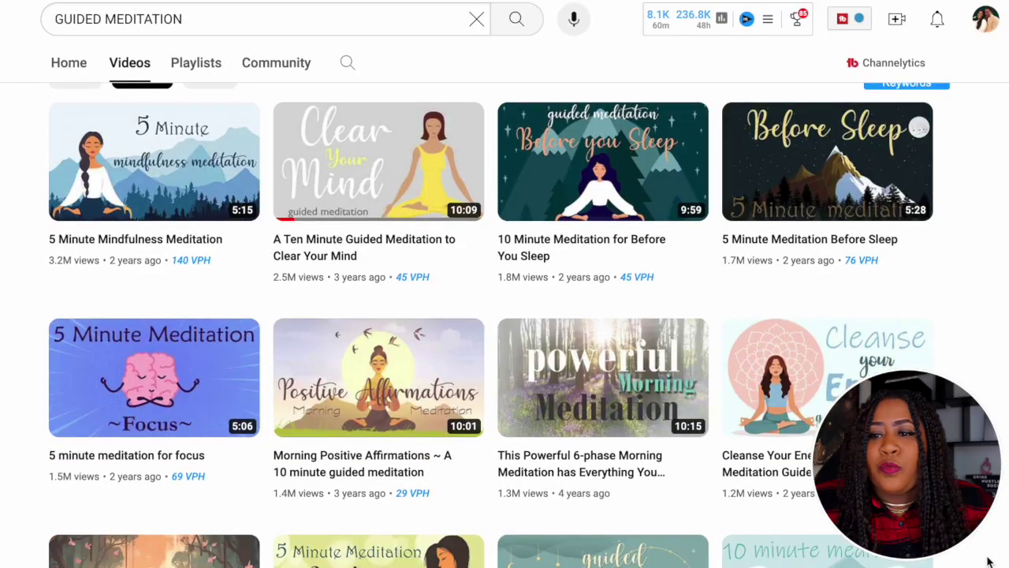
scroll(989, 562, down, 2)
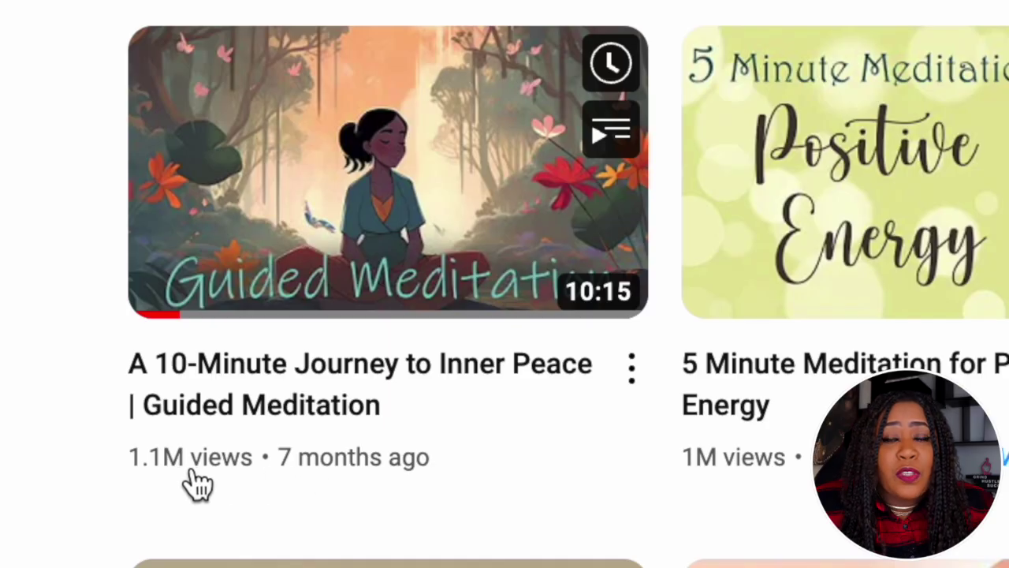
click(371, 141)
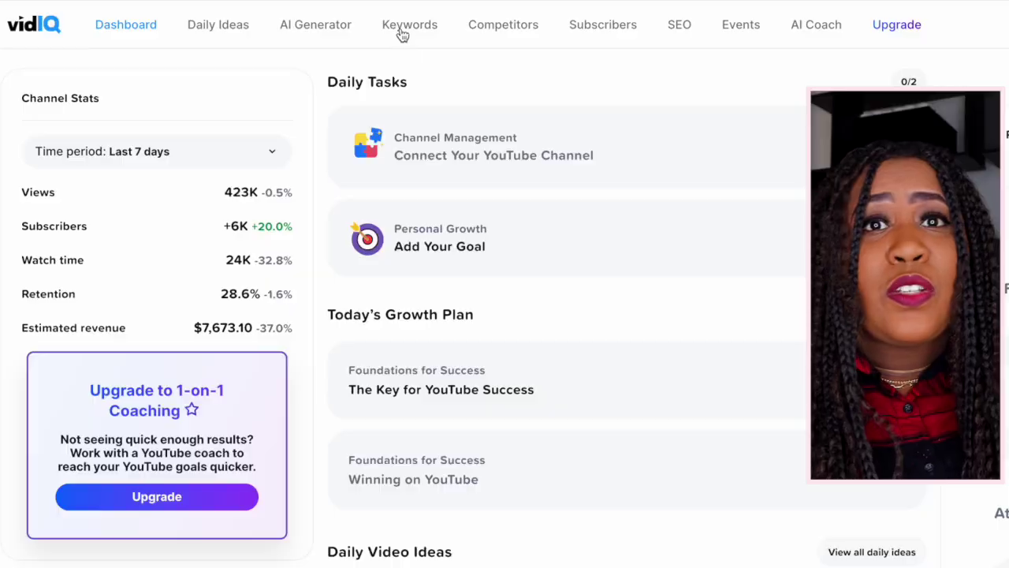
- In vidIQ's keyword research, look up the keywords "meditation" and "guided meditation"
click(402, 31)
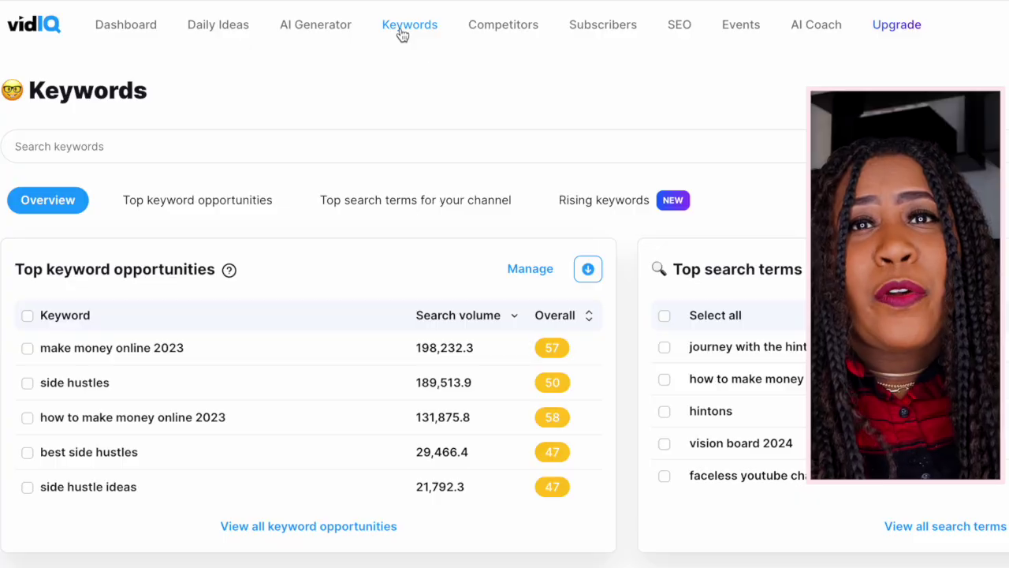
click(135, 149)
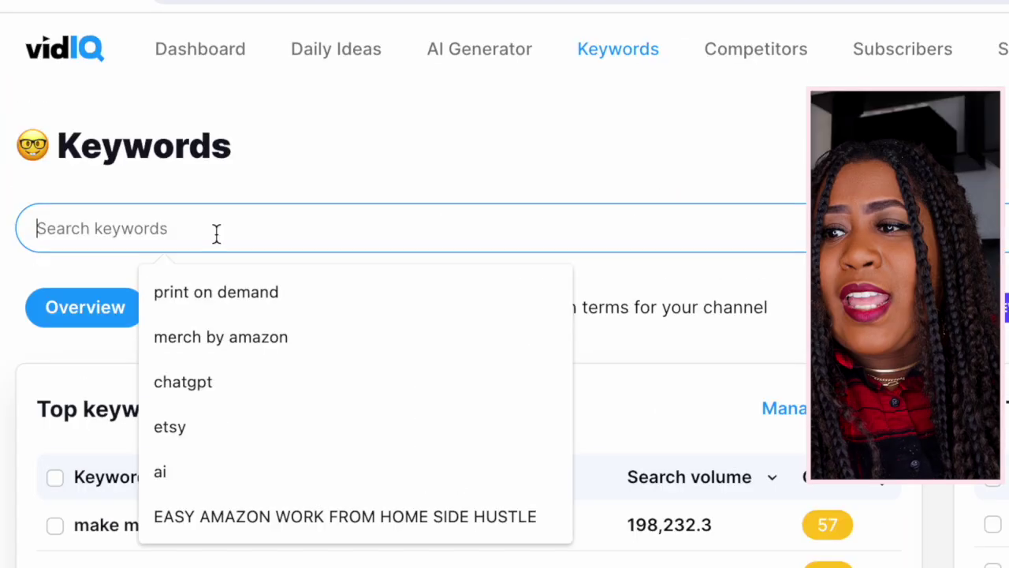
text(MEDIT)
text(ATION)
key(Return)
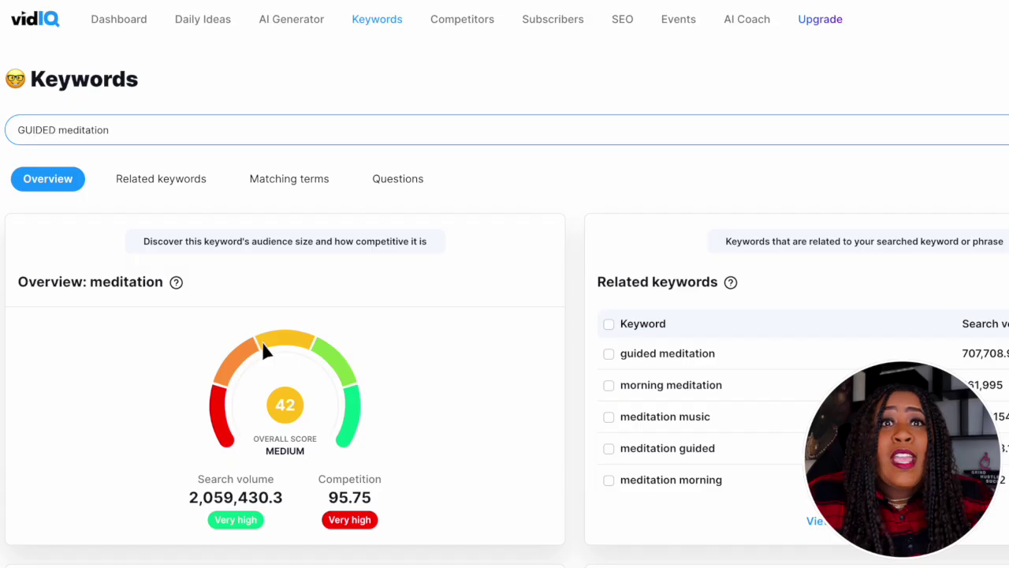
key(Return)
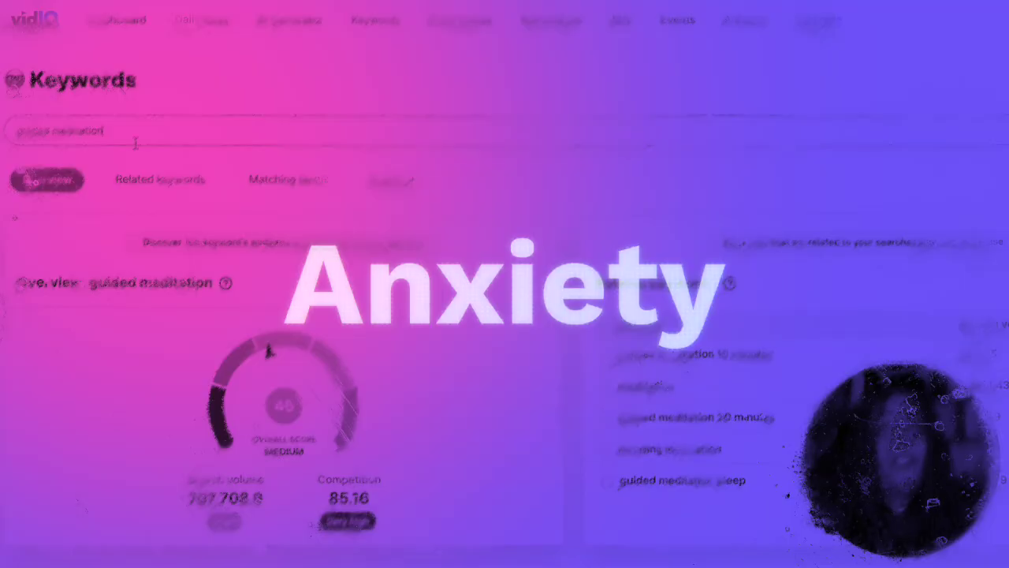
click(143, 129)
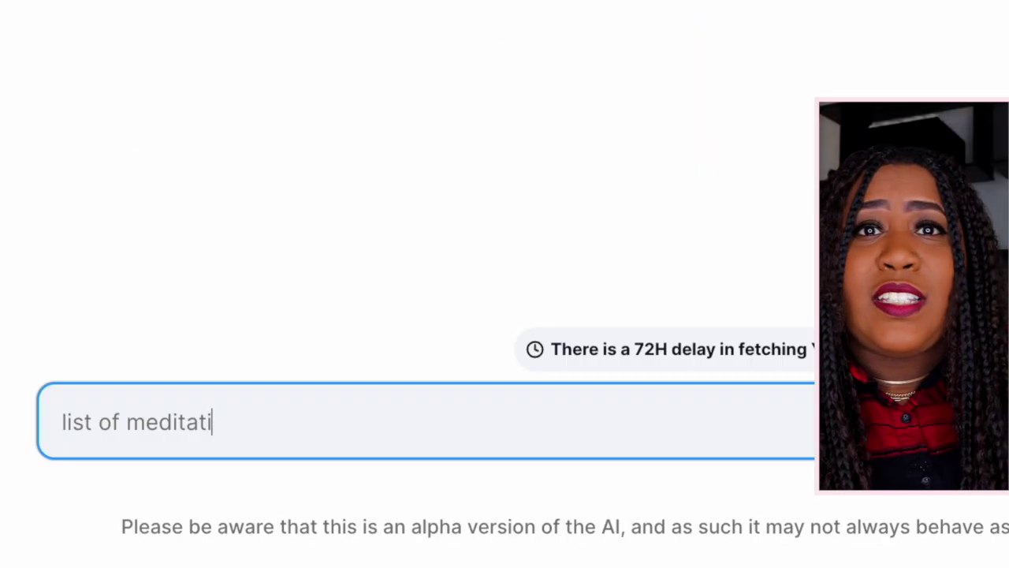
- Ask the vidIQ AI Coach for a "list of meditation video ideas for my channel"
text(on v)
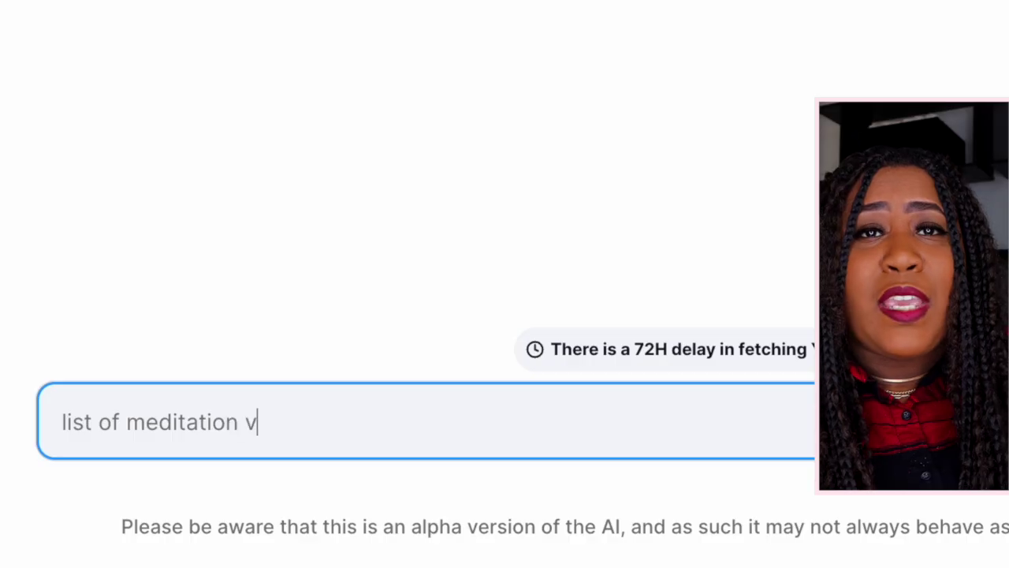
text(ideo ideas fo)
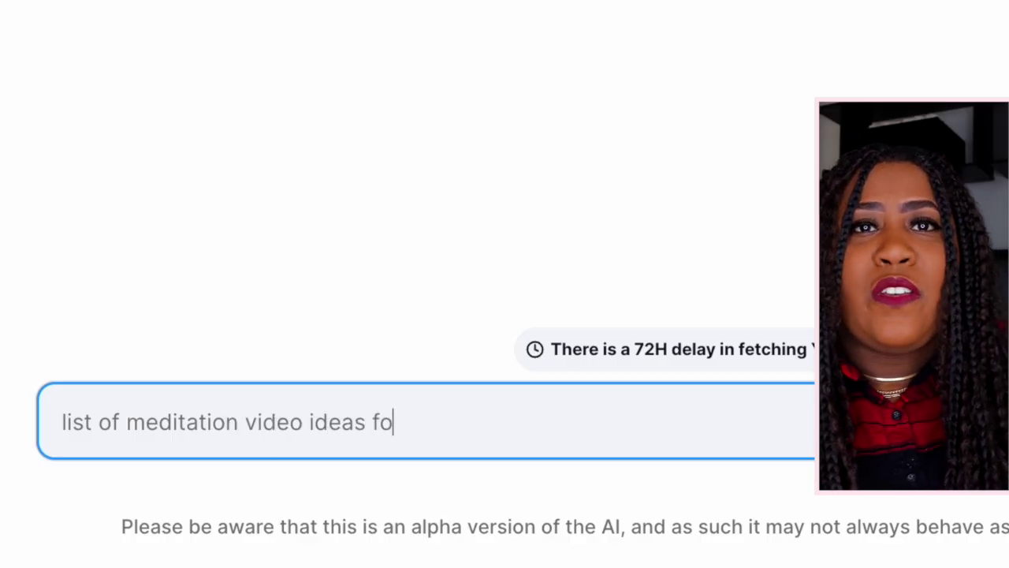
text(r my channel)
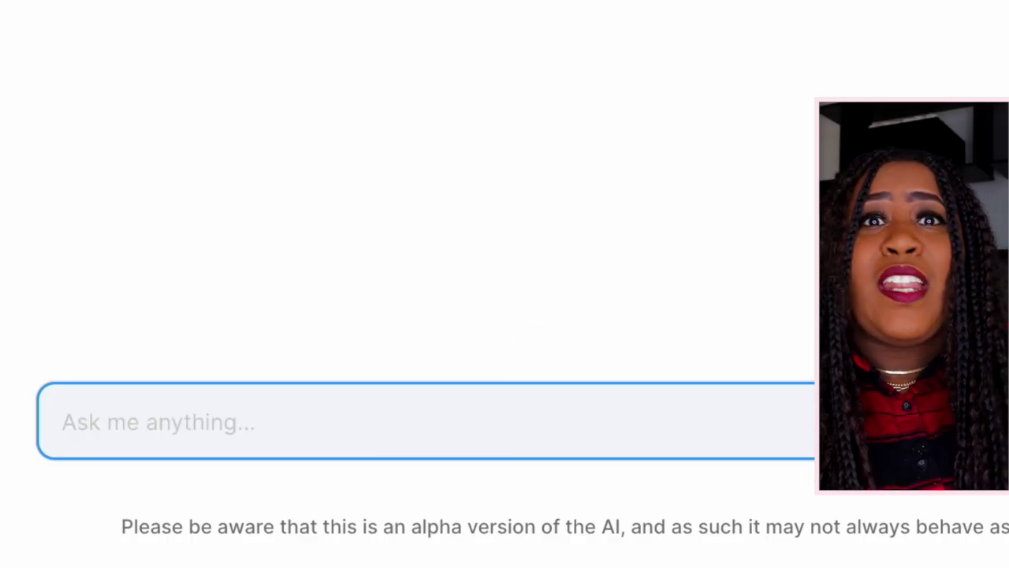
key(Return)
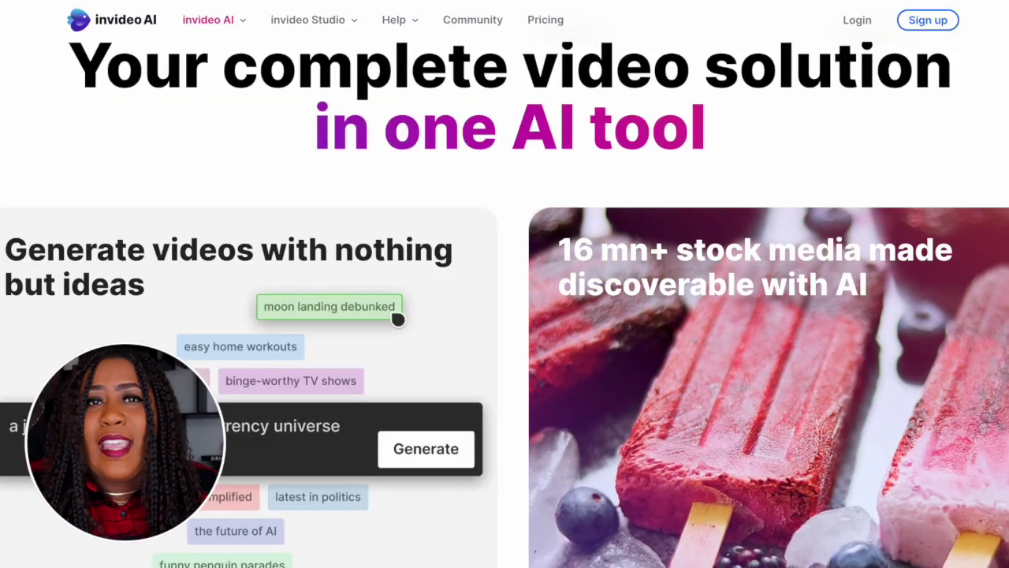
- On the invideo AI site, choose to try the Free plan and open the App Store download
scroll(398, 319, down, 1)
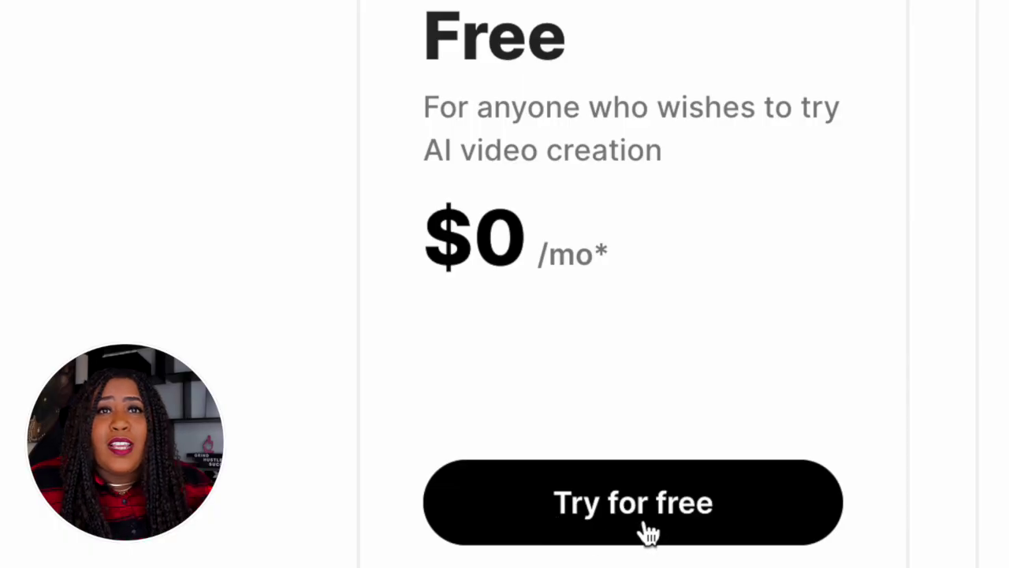
click(643, 520)
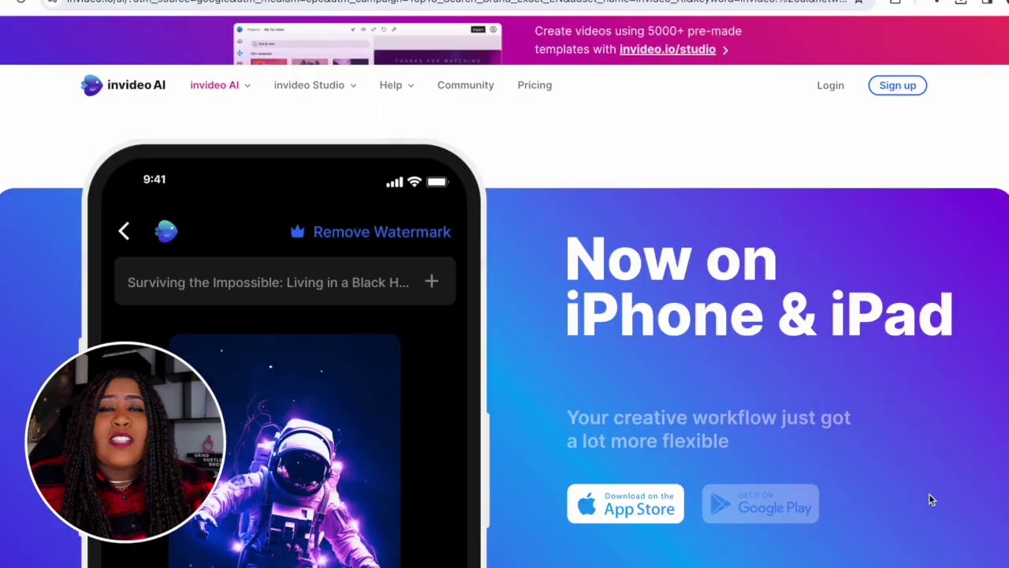
click(617, 508)
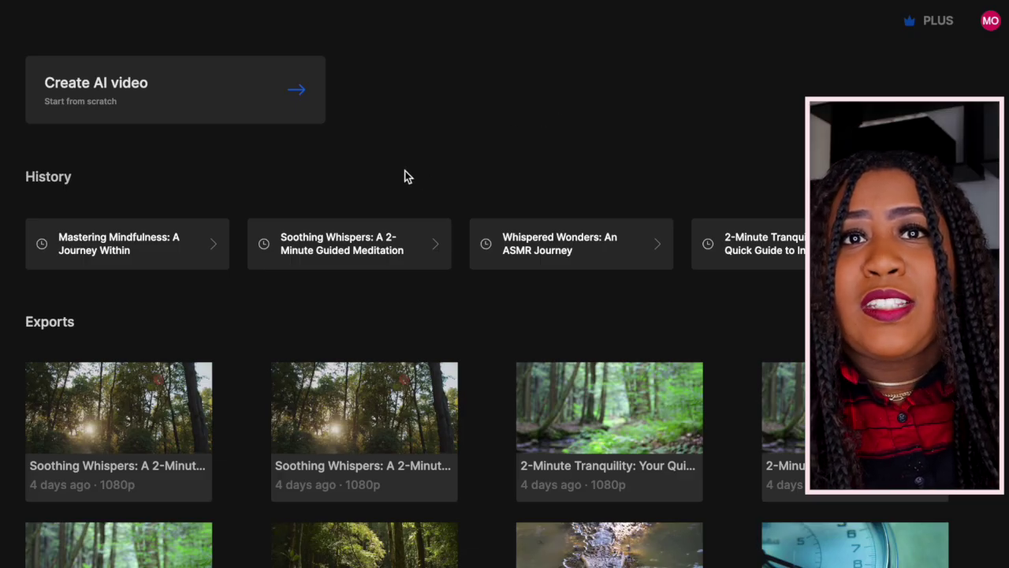
- Start a new AI video with the Youtube explainer workflow and open the video length choices
click(140, 82)
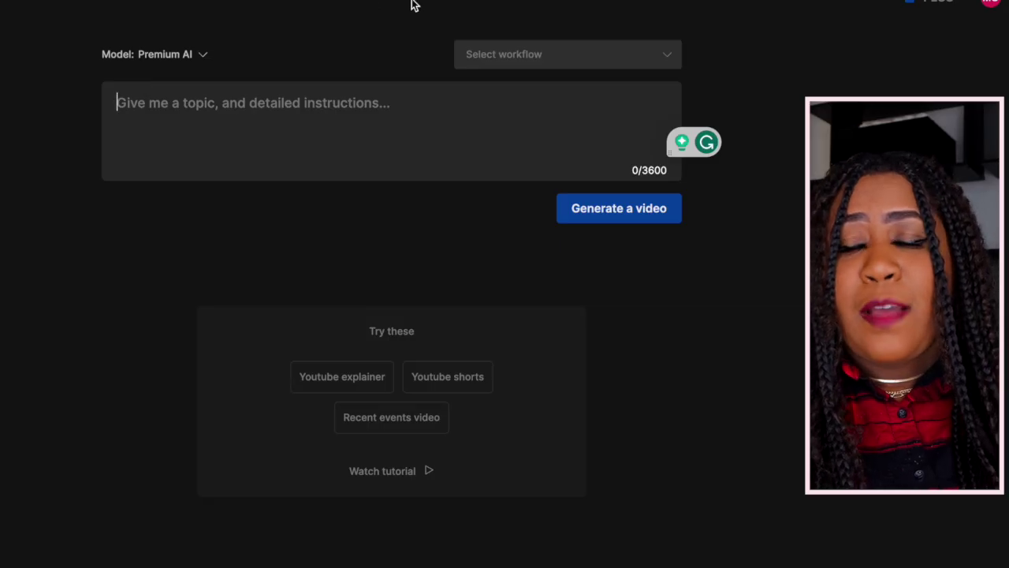
click(627, 55)
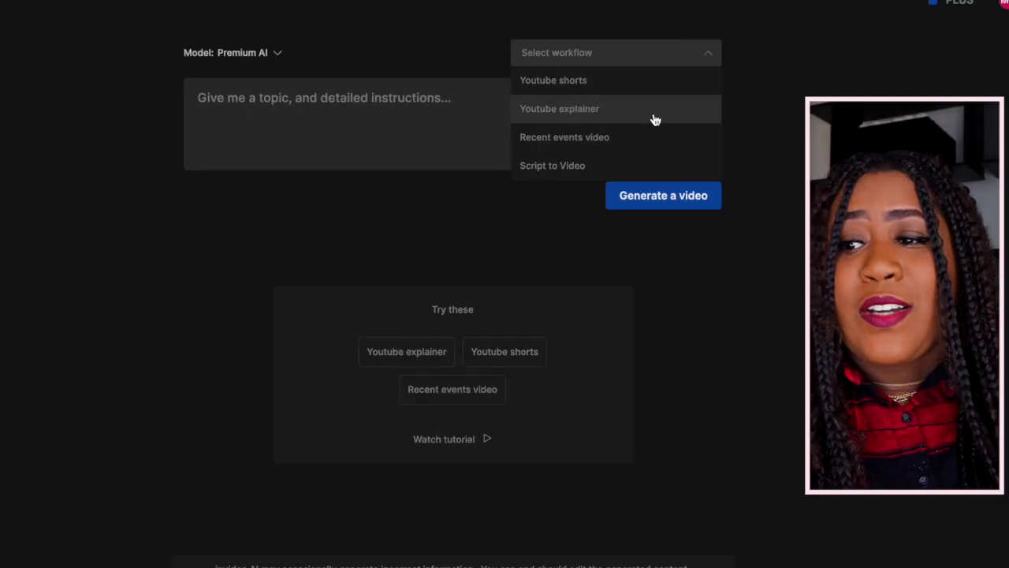
click(655, 118)
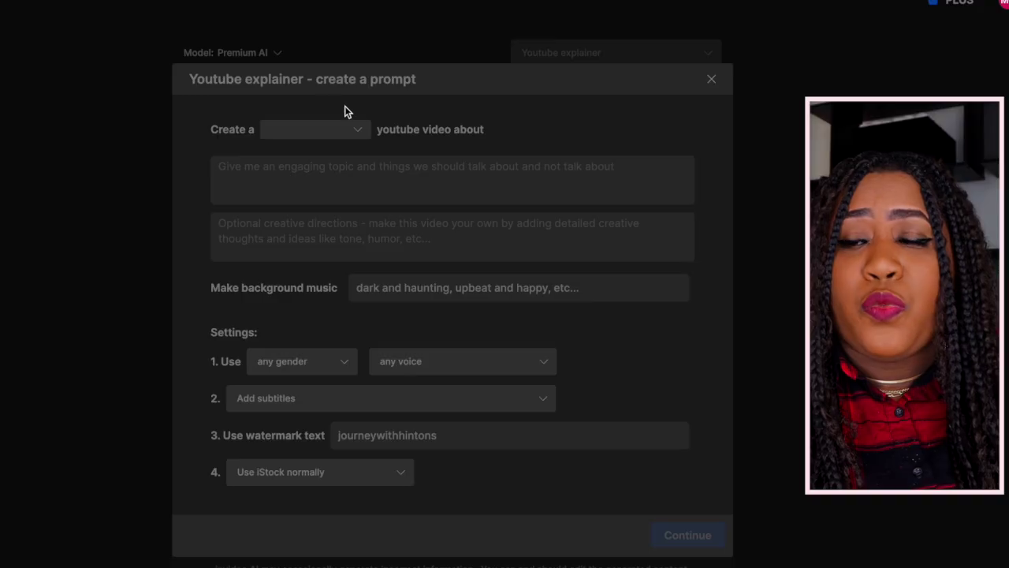
click(358, 128)
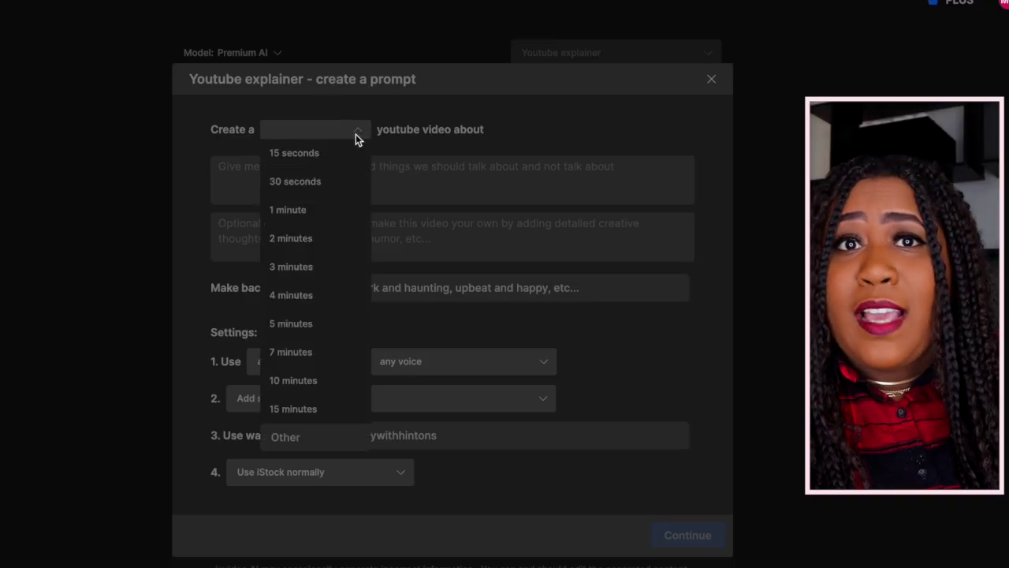
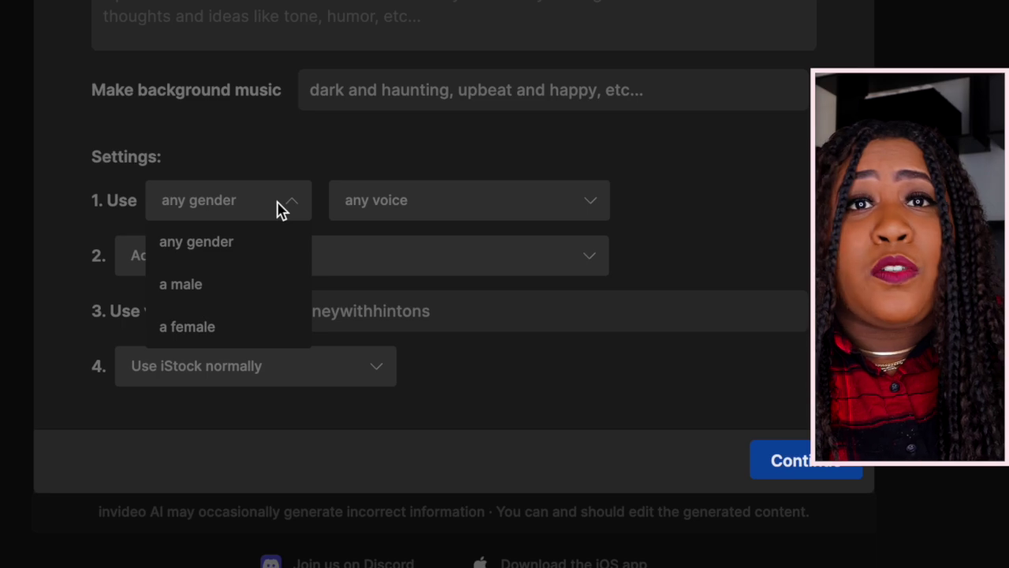
- Set the video's narration to a female, clear American voice
click(194, 328)
click(500, 203)
scroll(507, 286, down, 3)
scroll(508, 286, down, 5)
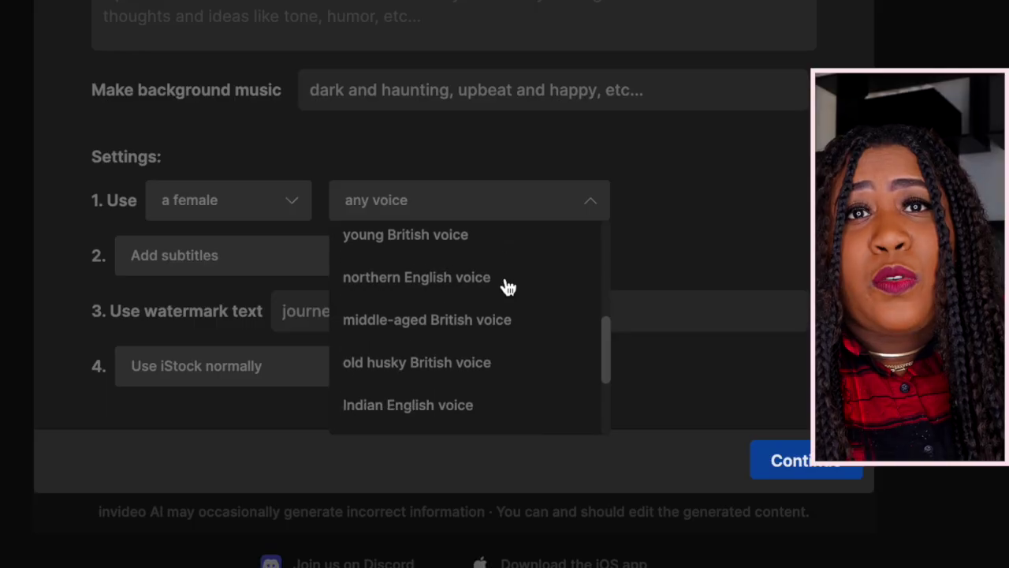
scroll(507, 286, up, 5)
scroll(507, 286, up, 2)
scroll(484, 256, up, 1)
click(482, 253)
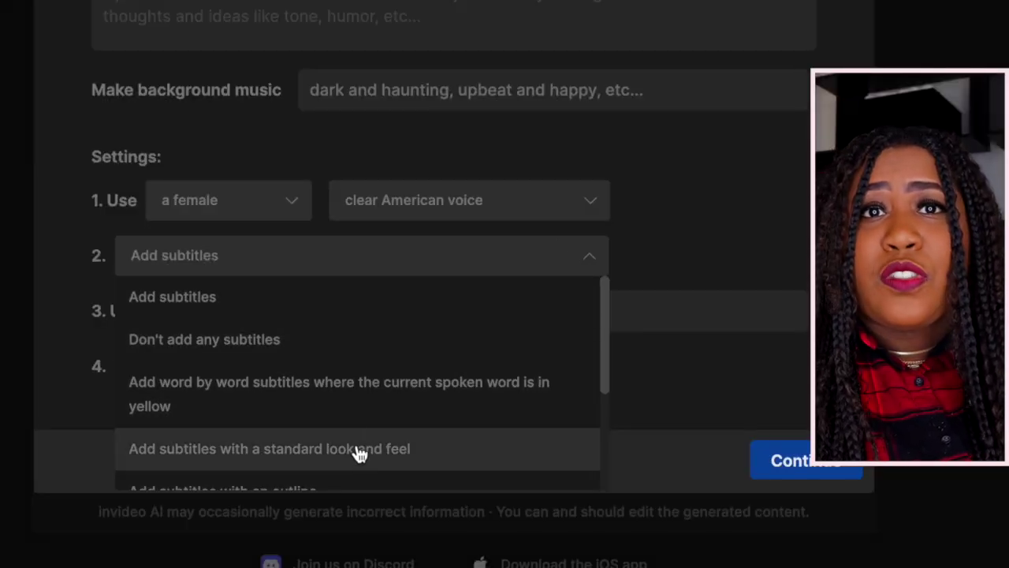
- Choose "Don't add any subtitles" and submit the completed prompt to generate the video
click(344, 358)
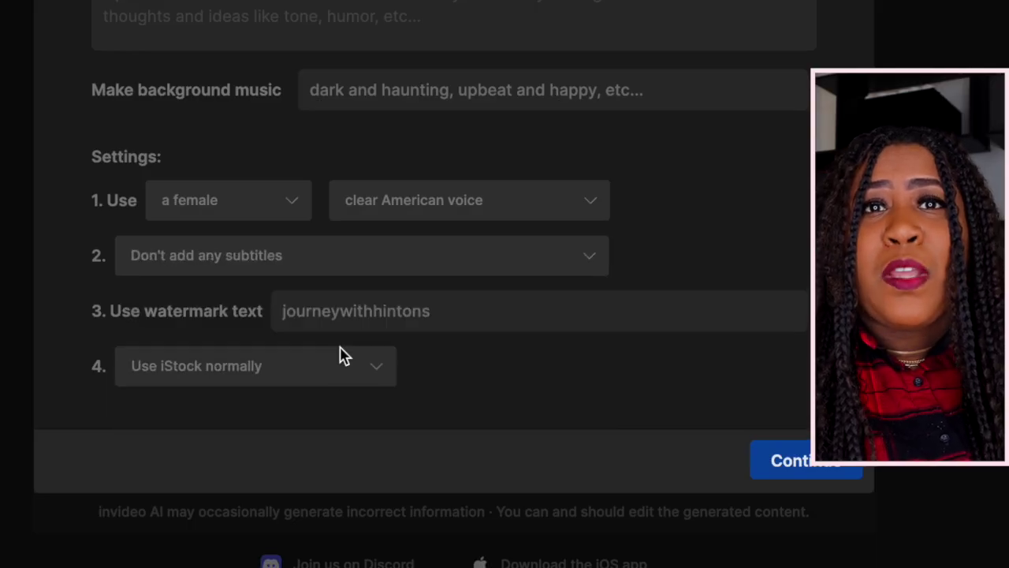
click(798, 465)
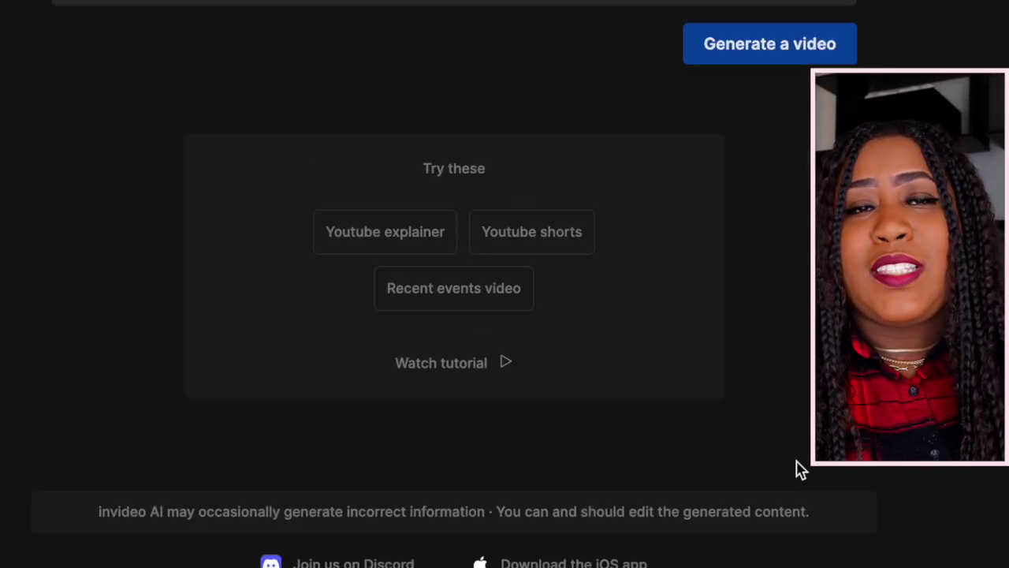
click(779, 45)
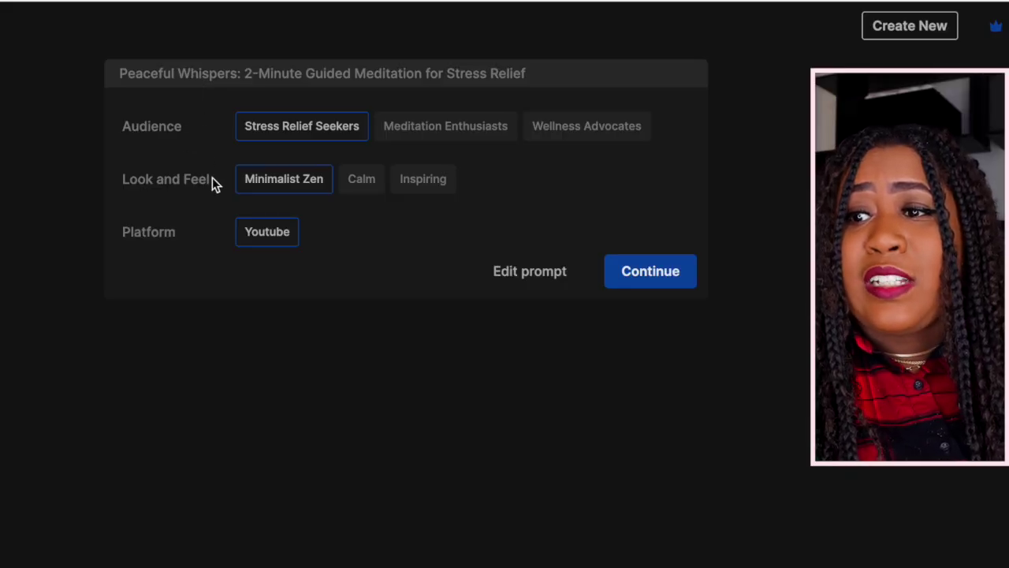
- Set the audience to Stress Relief Seekers and the look and feel to Minimalist Zen, and continue with the generation
click(364, 184)
click(304, 187)
click(436, 128)
click(345, 127)
click(349, 186)
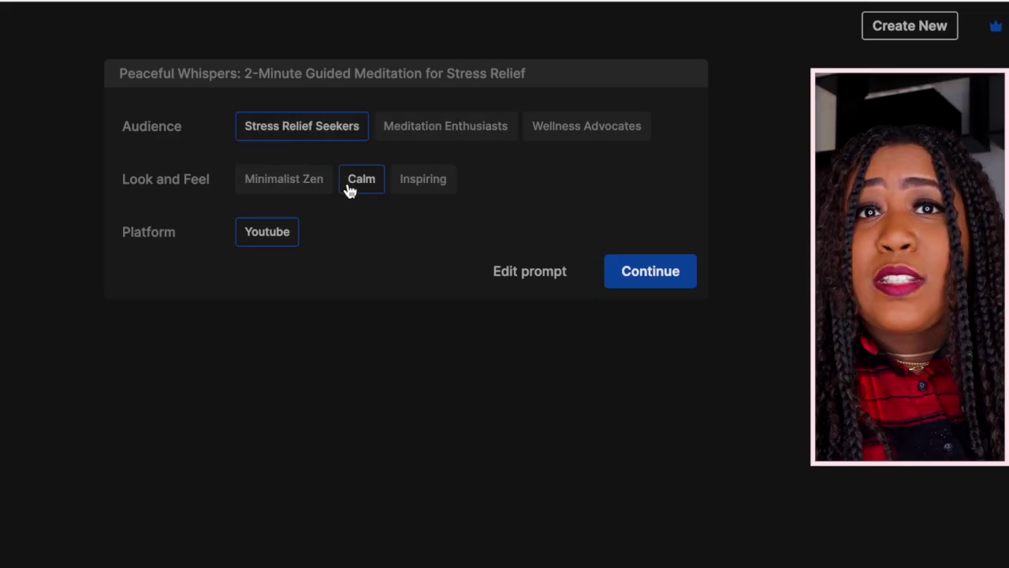
click(295, 186)
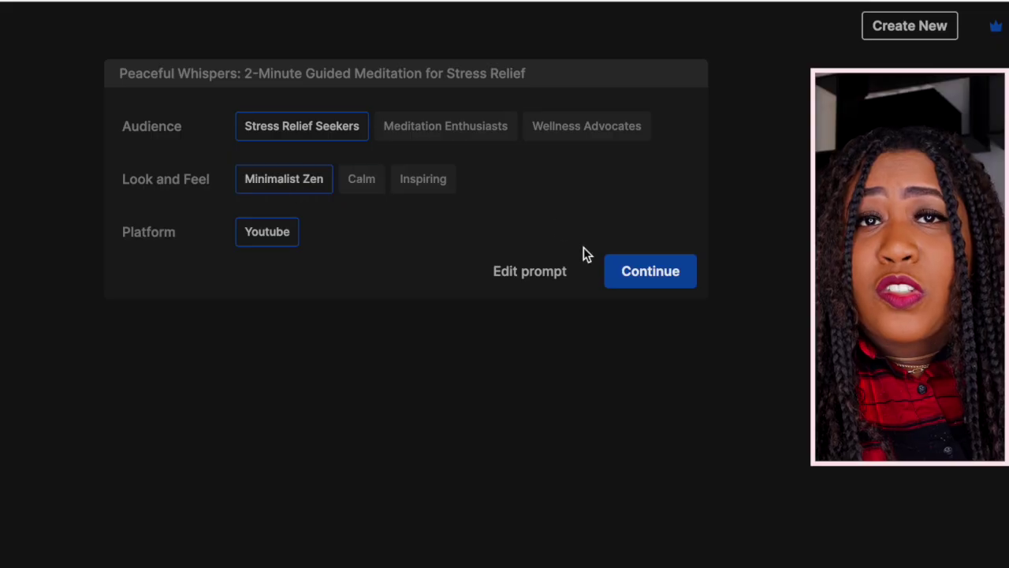
click(649, 276)
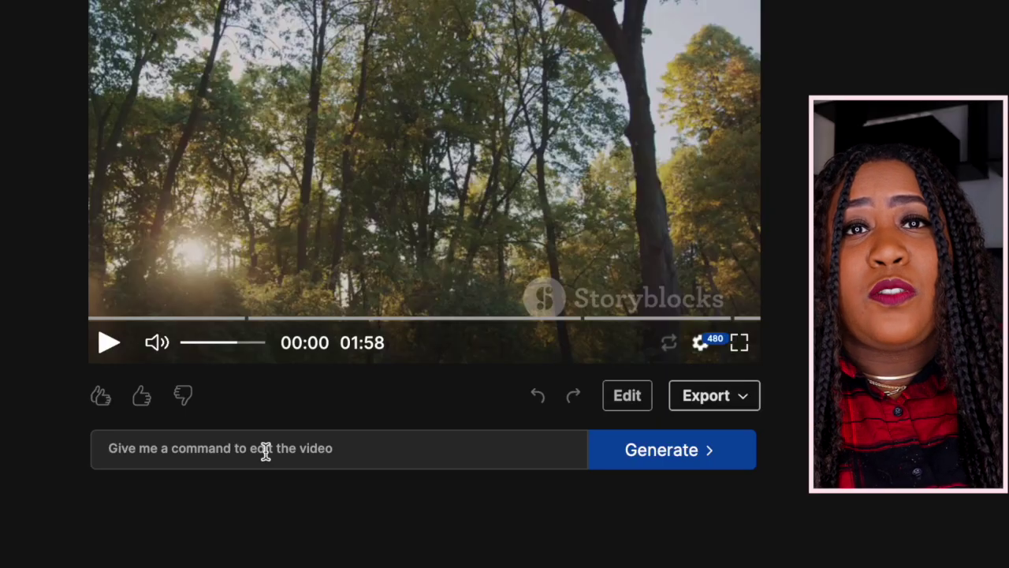
- Submit an edit command: "make media pacing very very slow, increase music volume to 55%, change vo to young male with a slow speaking voice"
click(266, 451)
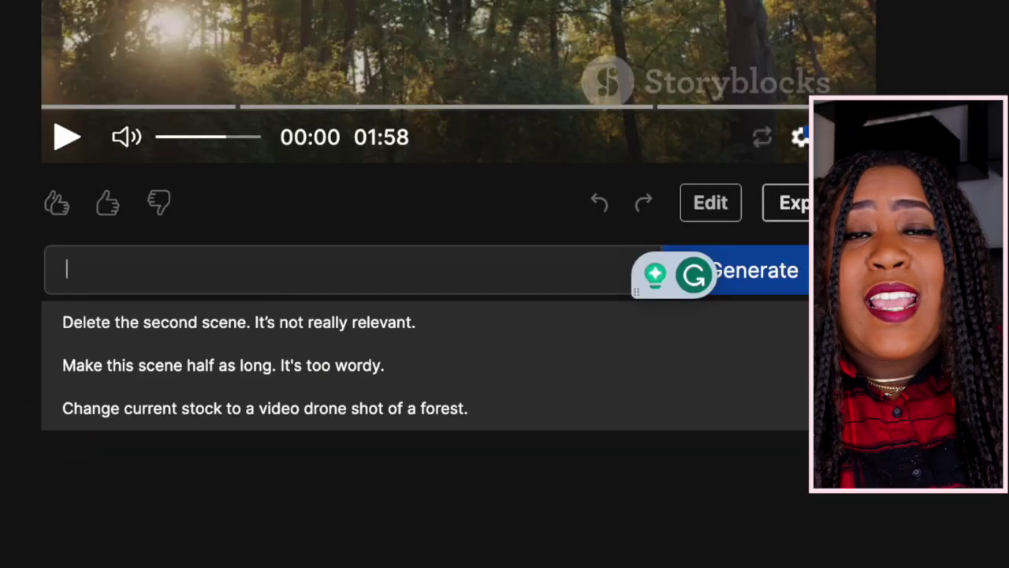
text(mak)
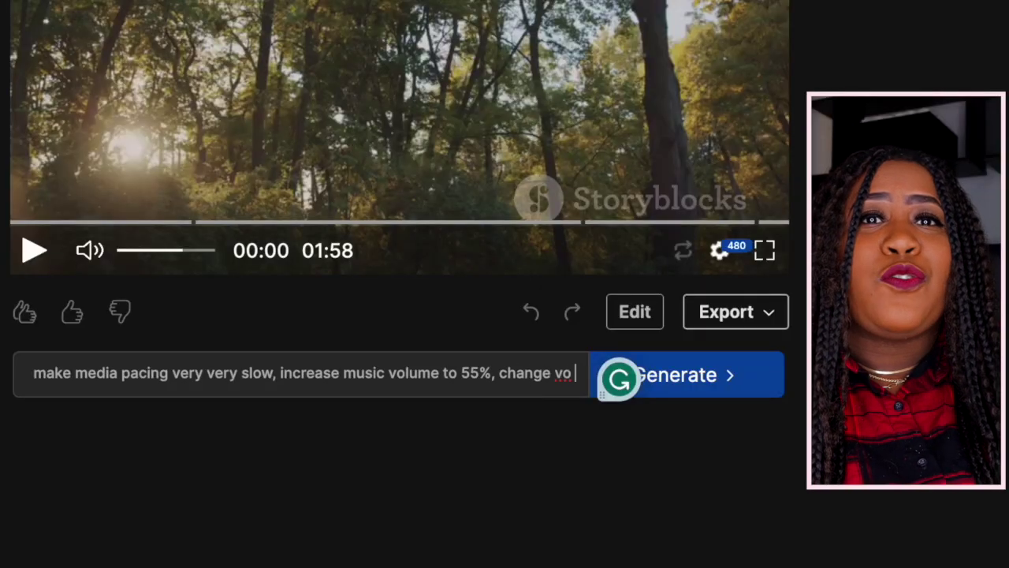
text(to yo)
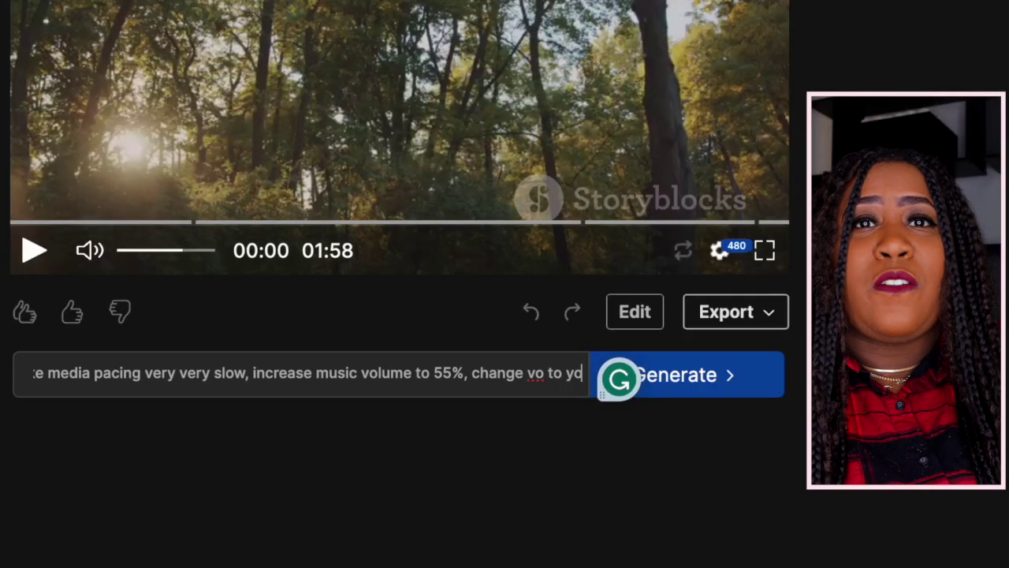
text(ung male with a slow speaking voice)
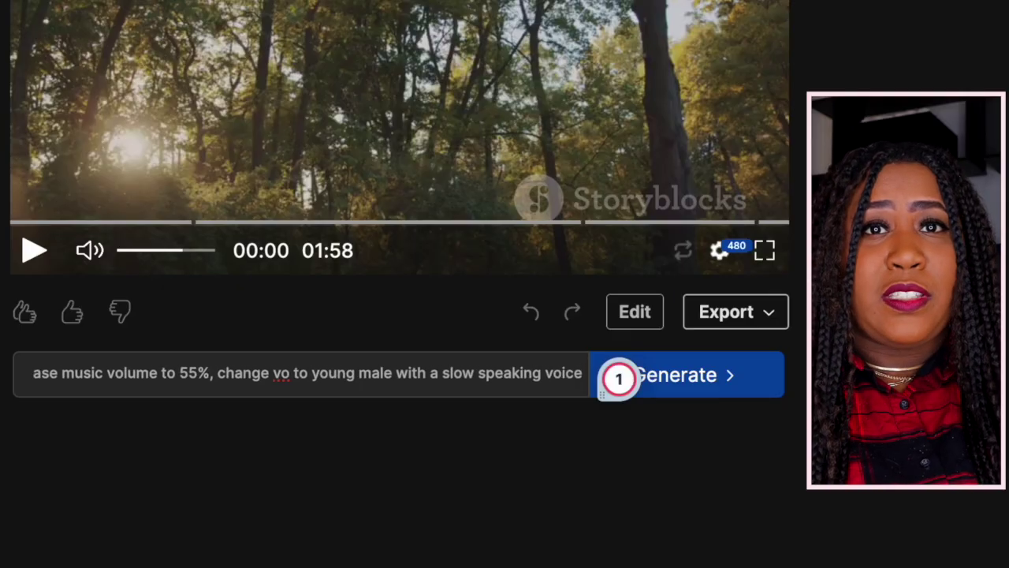
click(709, 367)
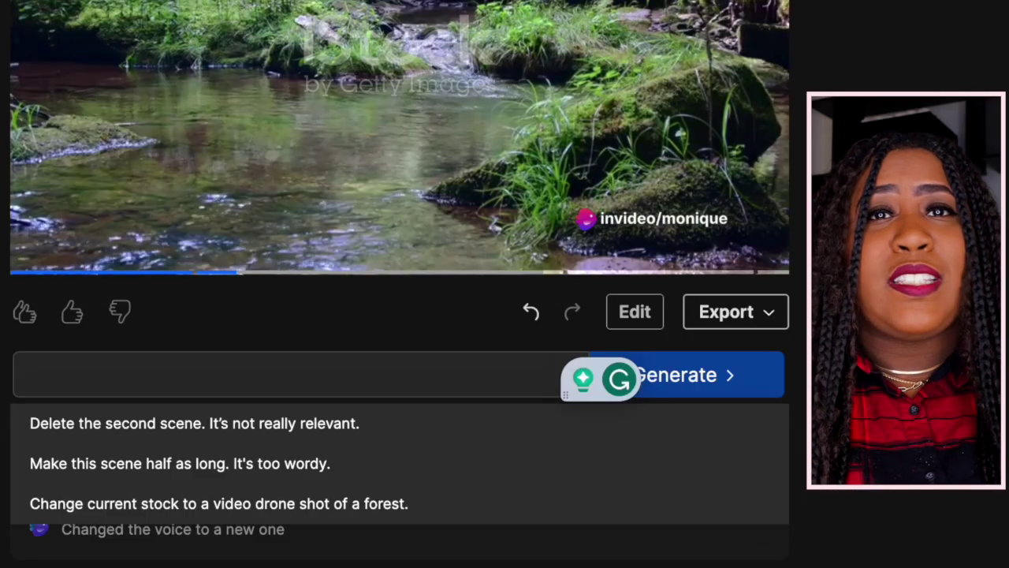
- Submit a further edit command: "extend the guided meditation to 2 minutes"
text(extend the meditation t)
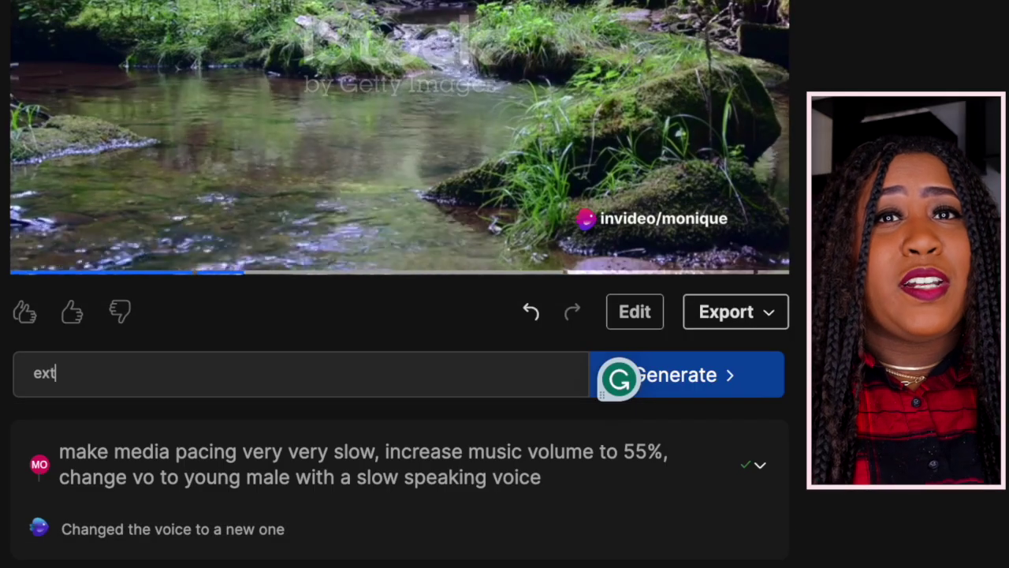
text(o 2 minute)
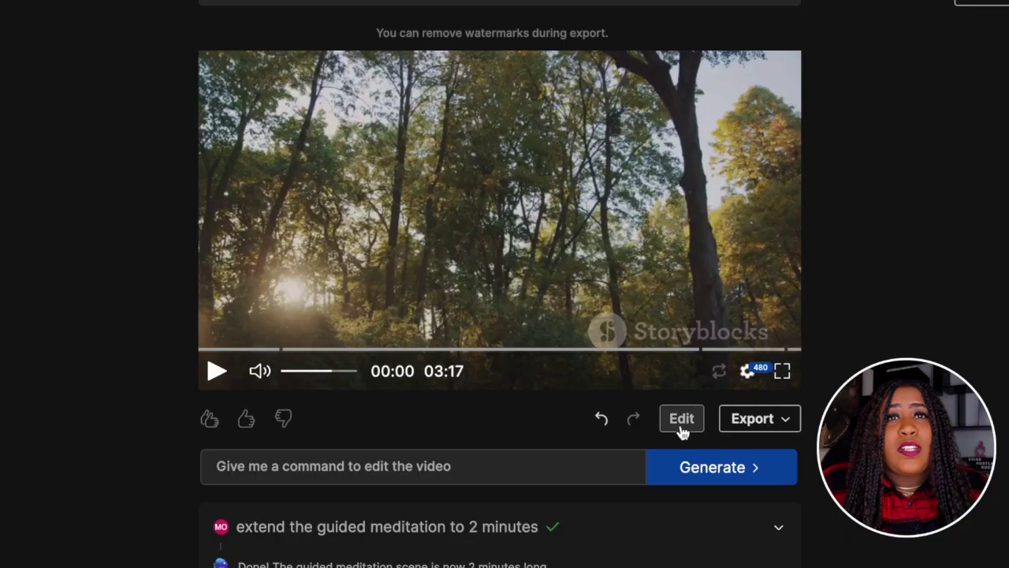
- Open the generated video for editing and review the media clips of its scenes and the script of its chapters
click(682, 426)
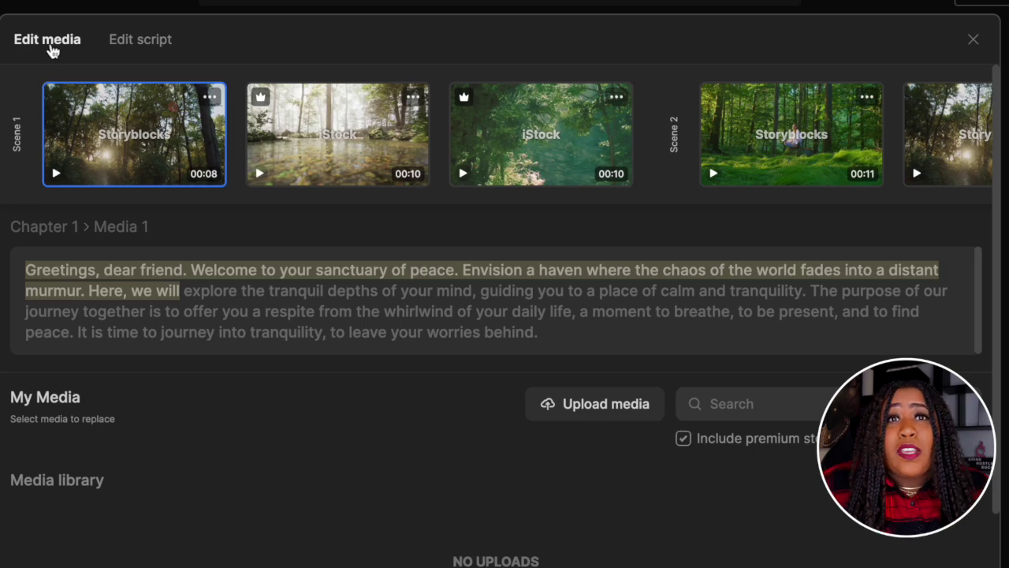
scroll(467, 147, right, 5)
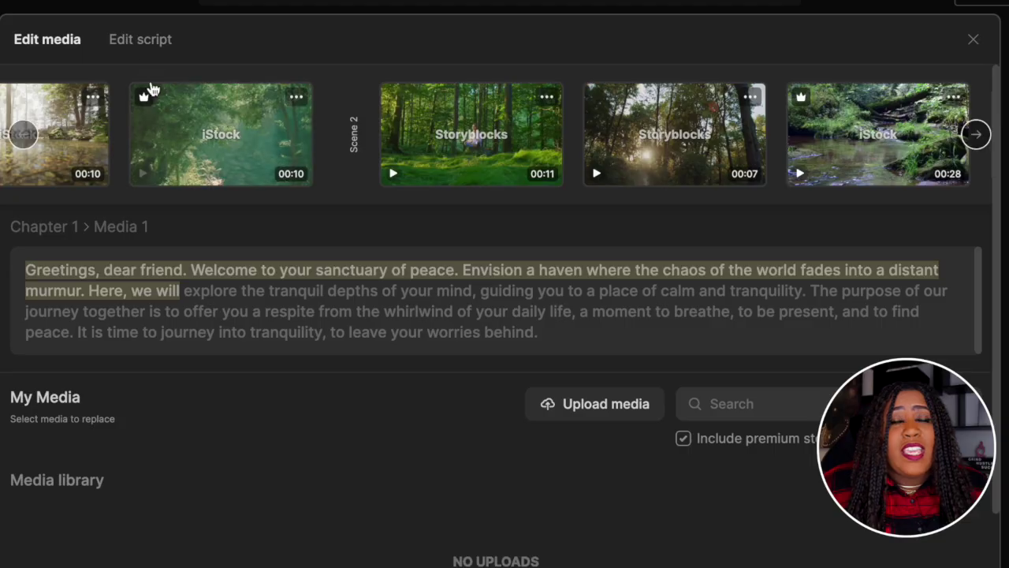
click(143, 49)
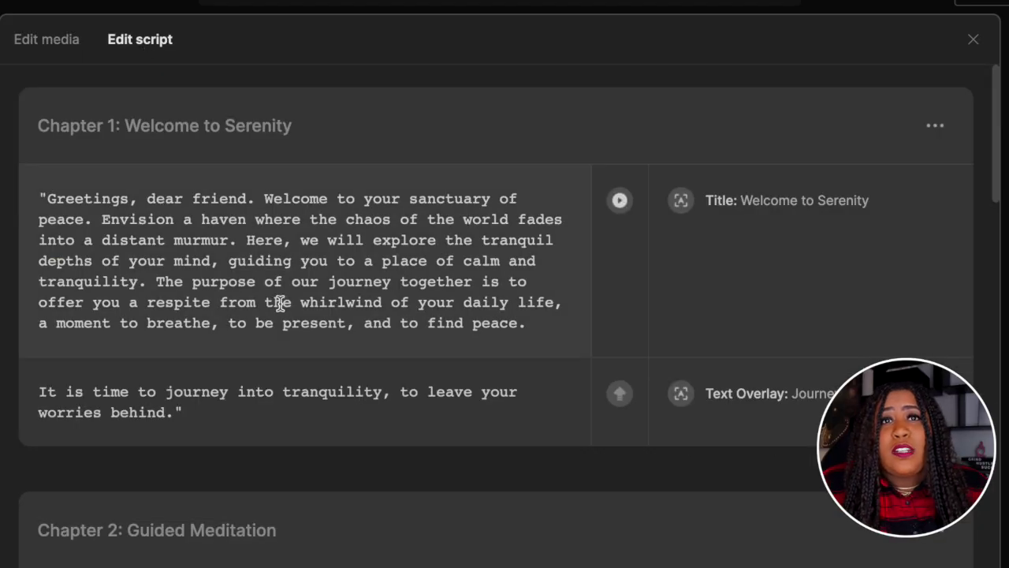
scroll(279, 299, down, 3)
scroll(280, 303, down, 4)
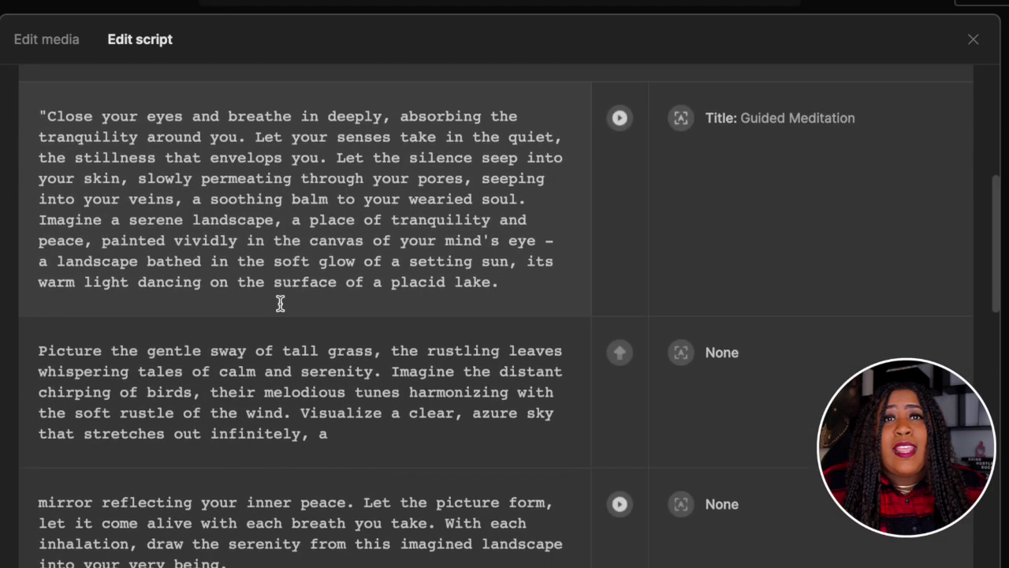